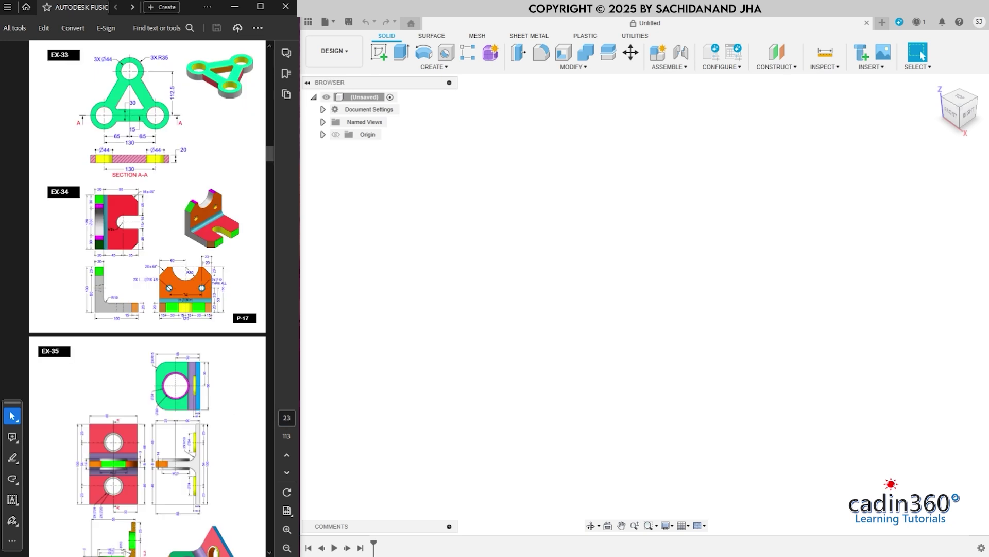
# Enlarge the EX-33 drawing for reference, then switch to Fusion and start a new sketch on the horizontal top plane
pyautogui.scroll(3, 235, 154)
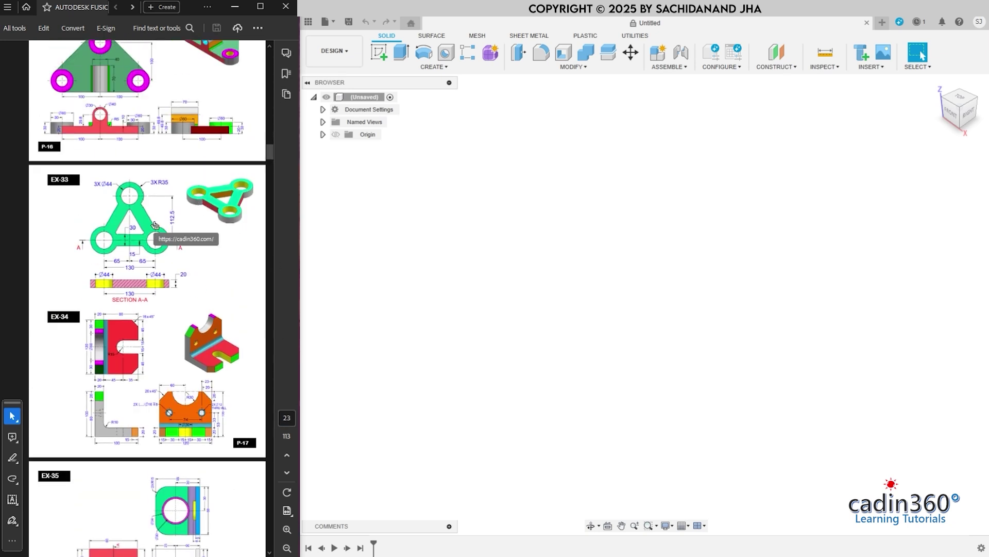
pyautogui.keyDown('ctrl'); pyautogui.scroll(3, 155, 225); pyautogui.keyUp('ctrl')
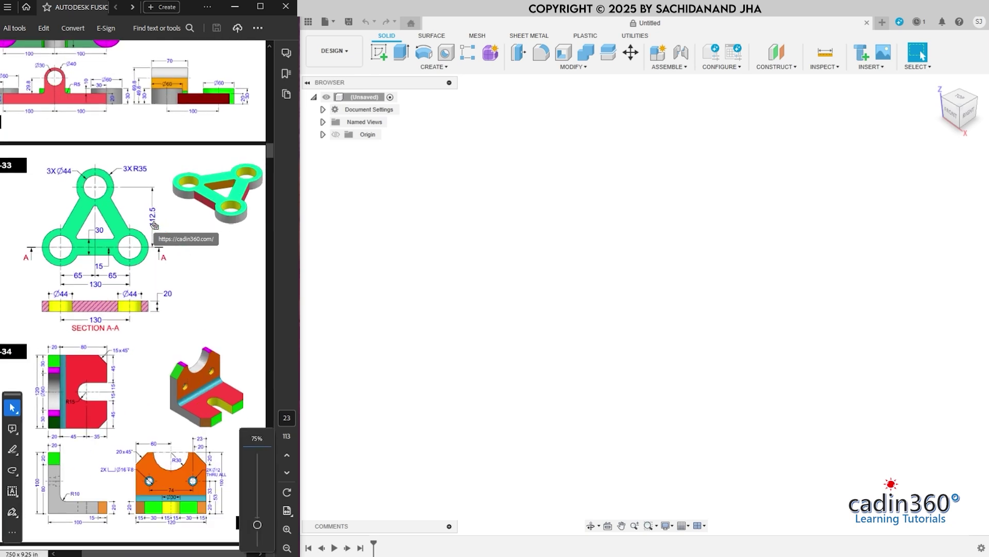
pyautogui.keyDown('ctrl'); pyautogui.scroll(-3, 85, 236); pyautogui.keyUp('ctrl')
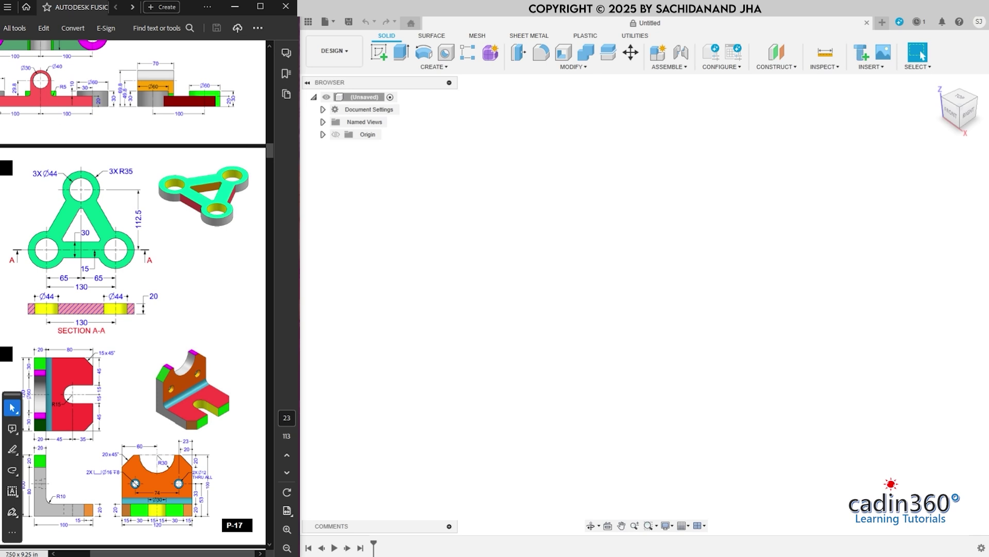
pyautogui.click(534, 215)
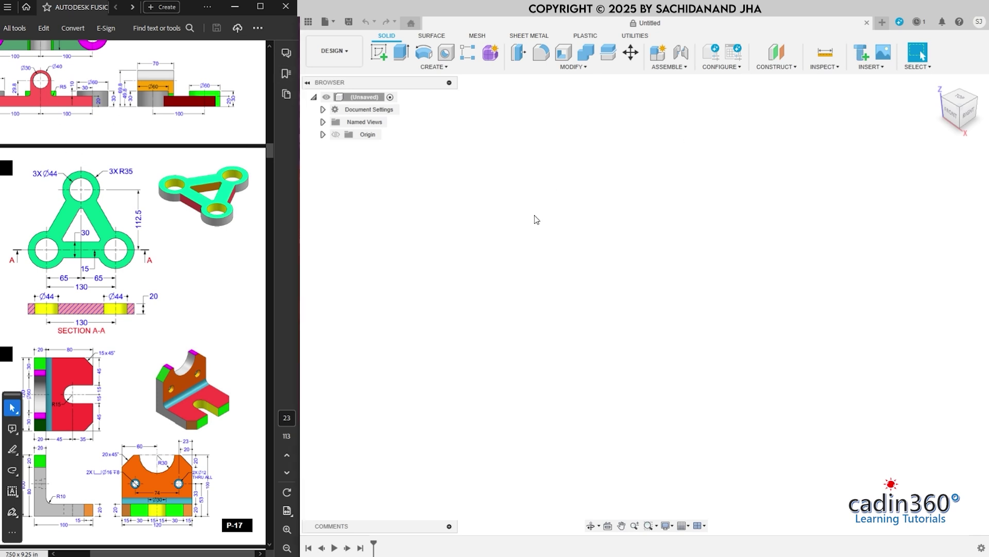
pyautogui.click(379, 52)
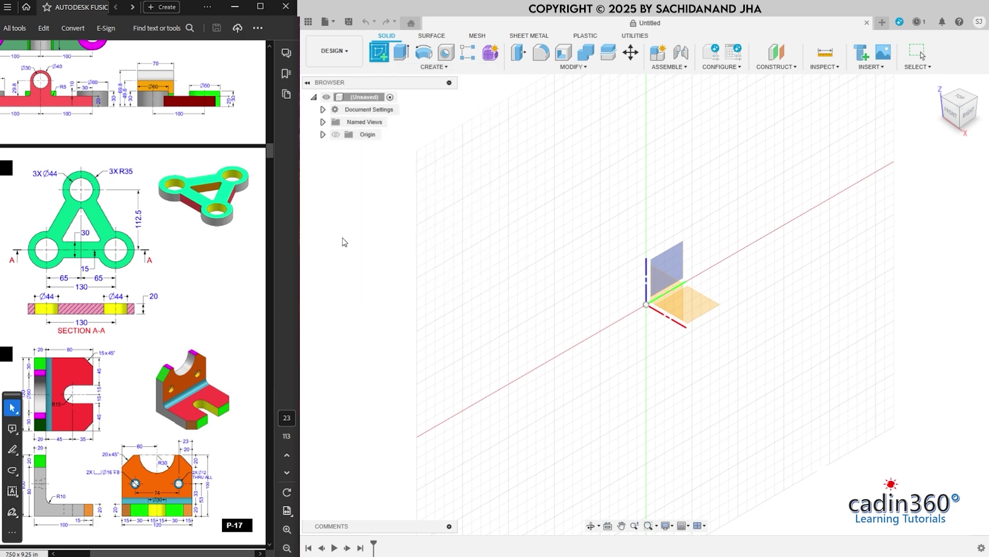
pyautogui.click(699, 304)
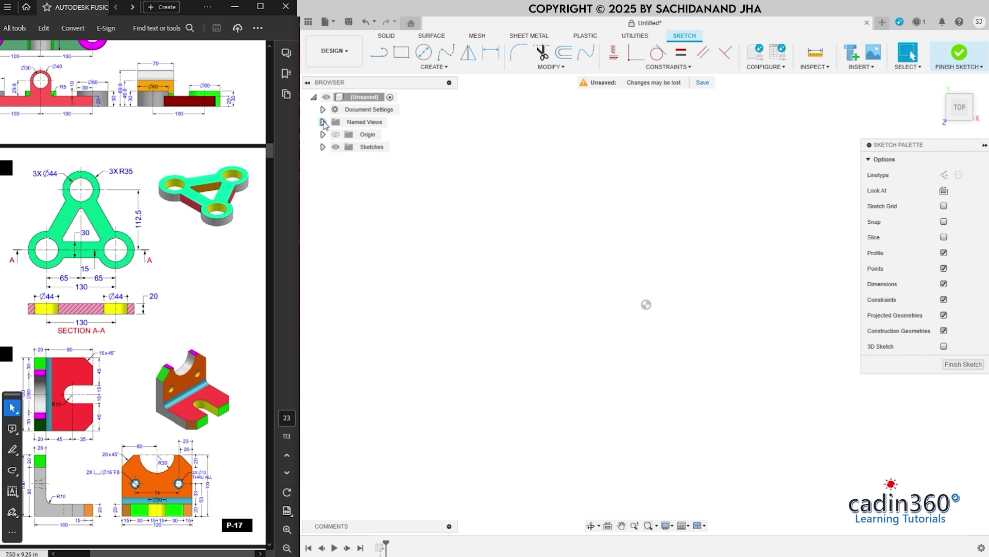
# Draw two concentric circles of 44 mm and 70 mm diameter to the right of the origin
pyautogui.click(423, 52)
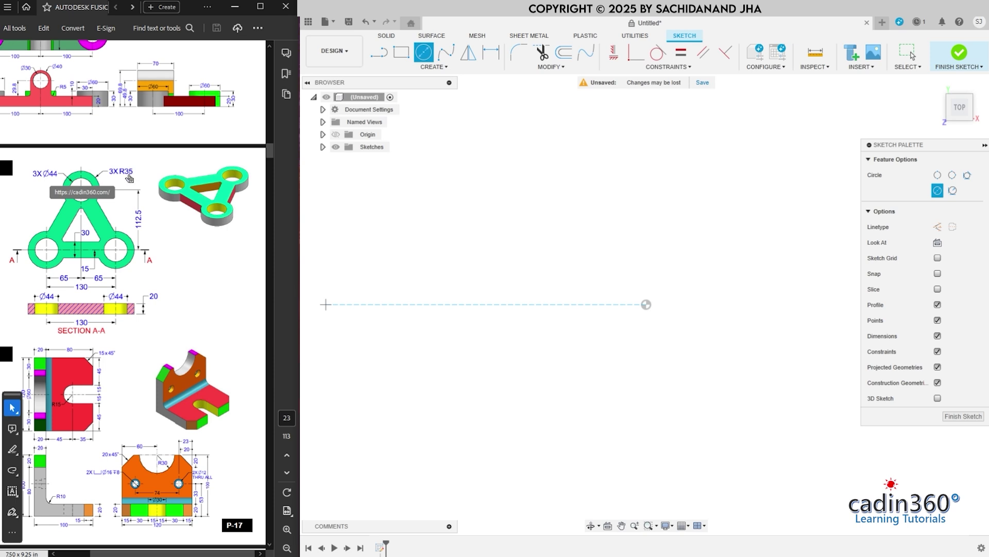
pyautogui.click(758, 304)
pyautogui.write('44')
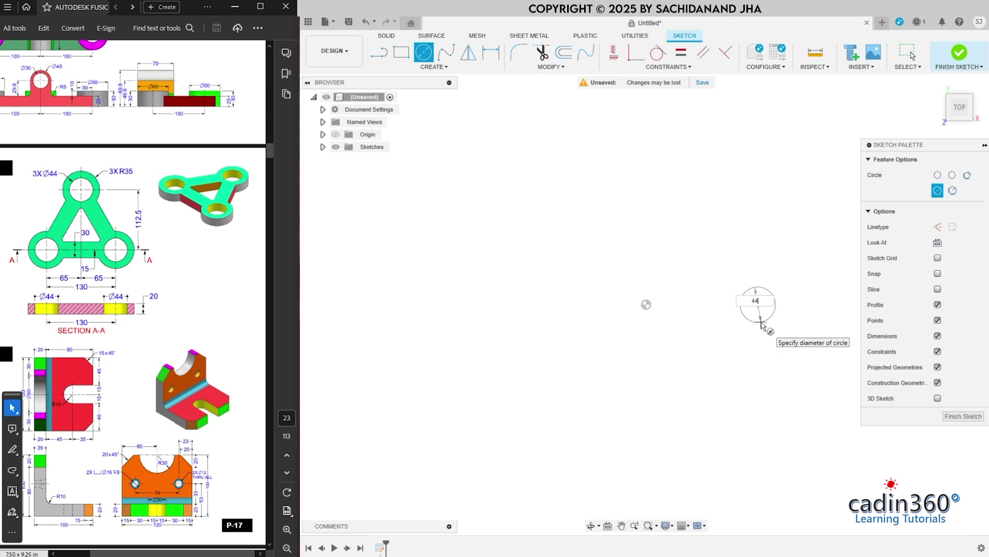
pyautogui.press('Return')
pyautogui.click(758, 304)
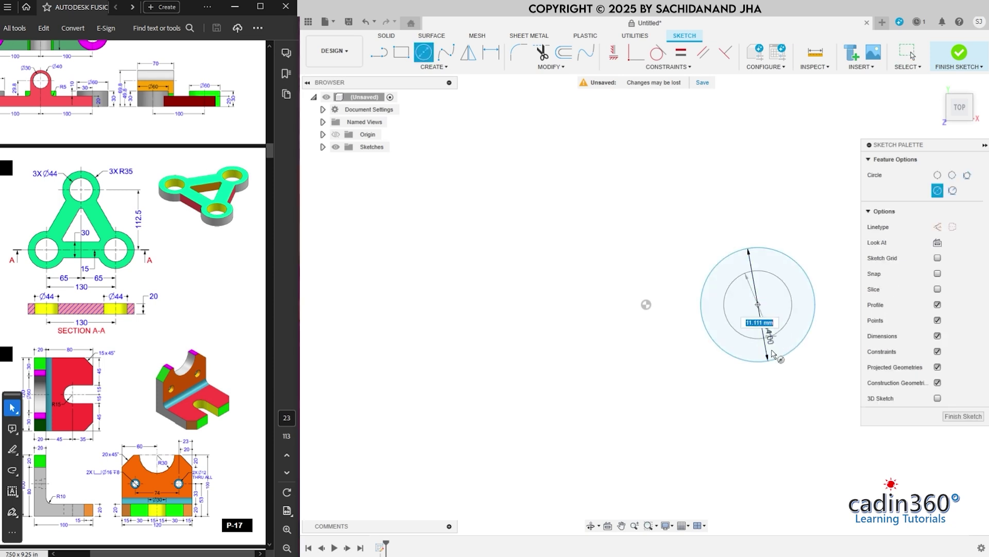
pyautogui.write('70')
pyautogui.press('Return')
pyautogui.press('Escape')
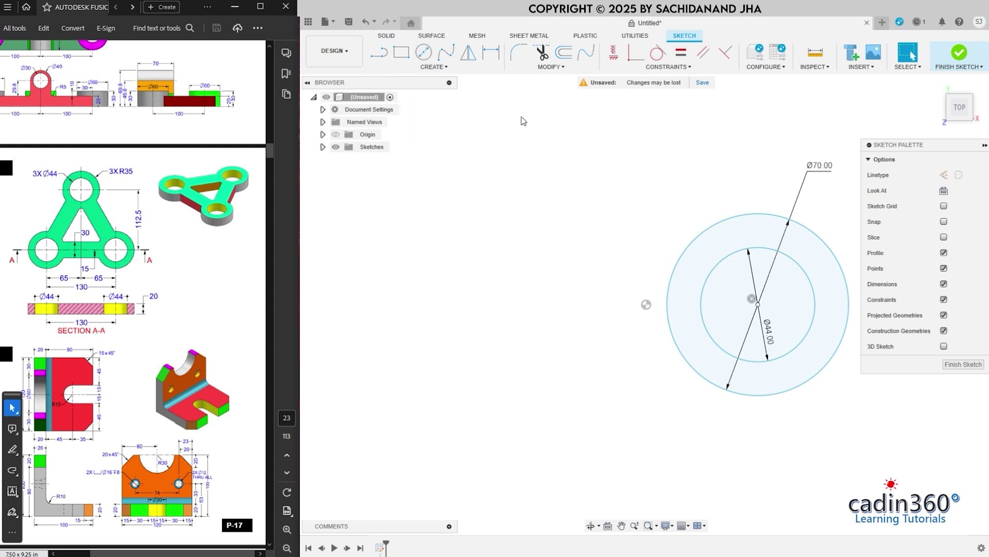
# Dimension the horizontal distance from the origin to the centre of the concentric circles as 65 mm
pyautogui.click(499, 53)
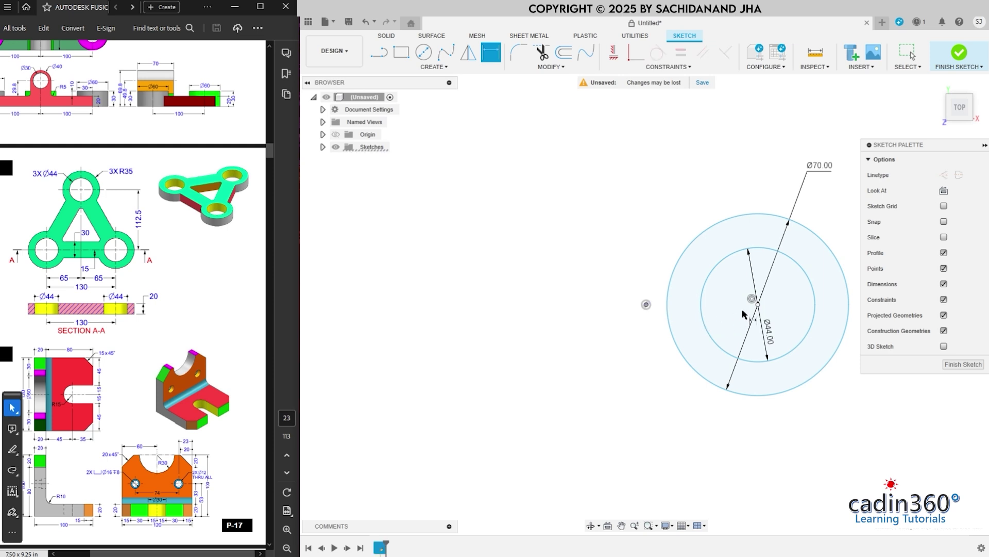
pyautogui.click(758, 304)
pyautogui.click(646, 304)
pyautogui.click(710, 423)
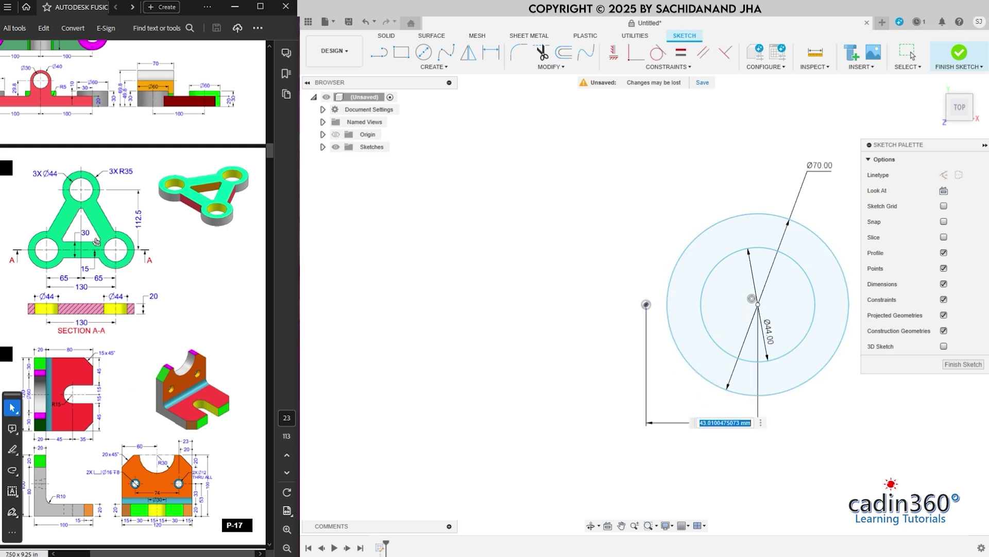
pyautogui.click(108, 267)
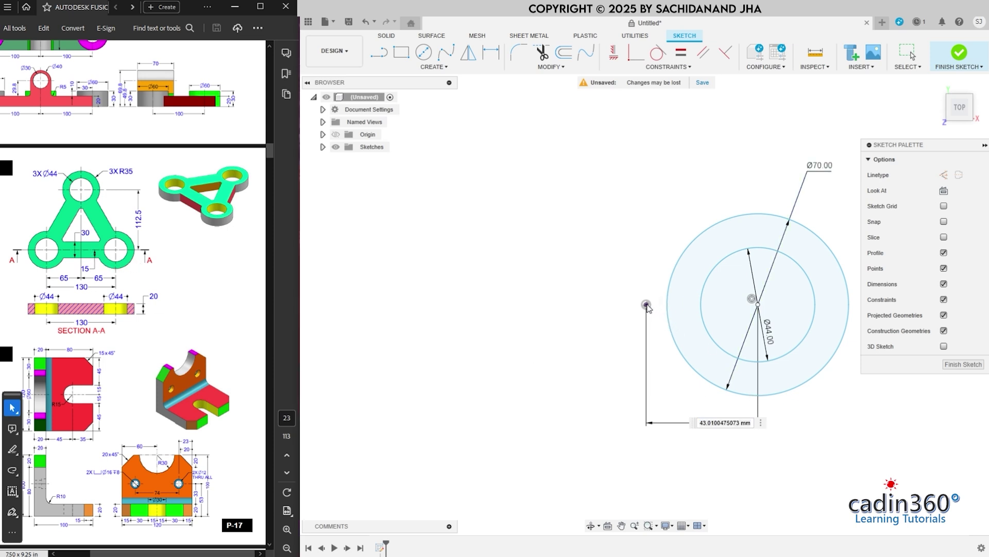
pyautogui.click(731, 424)
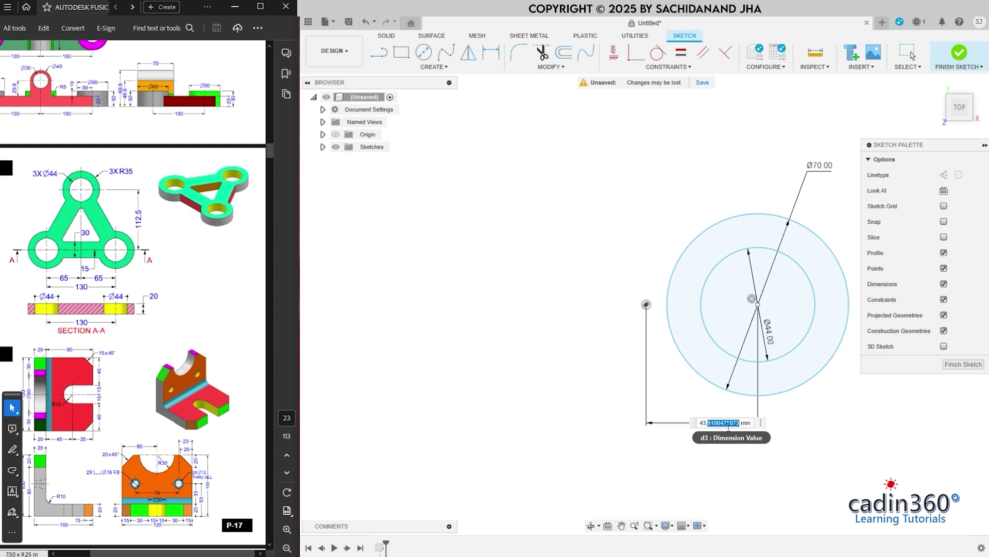
pyautogui.write('65')
pyautogui.press('Return')
# Constrain the right-hand circles' centre to lie horizontally in line with the origin
pyautogui.click(614, 52)
pyautogui.click(815, 304)
pyautogui.click(646, 304)
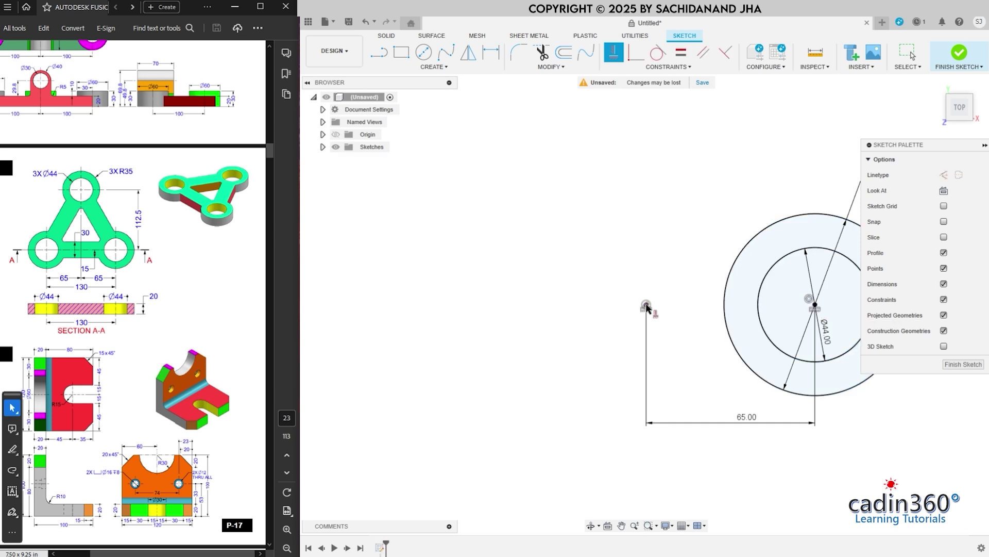
# Draw a second pair of concentric circles, 44 mm and 70 mm in diameter, to the left of the origin
pyautogui.scroll(-2, 573, 320)
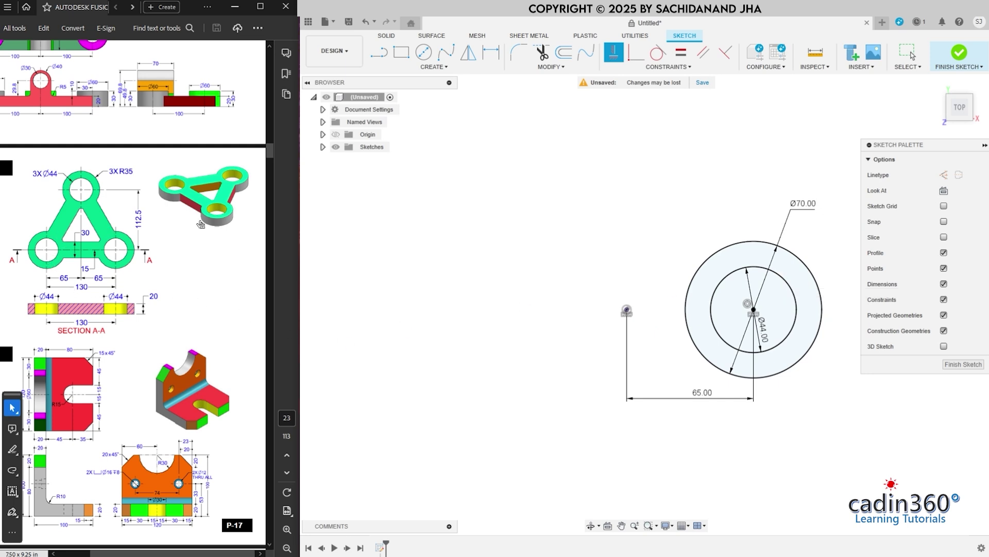
pyautogui.click(424, 52)
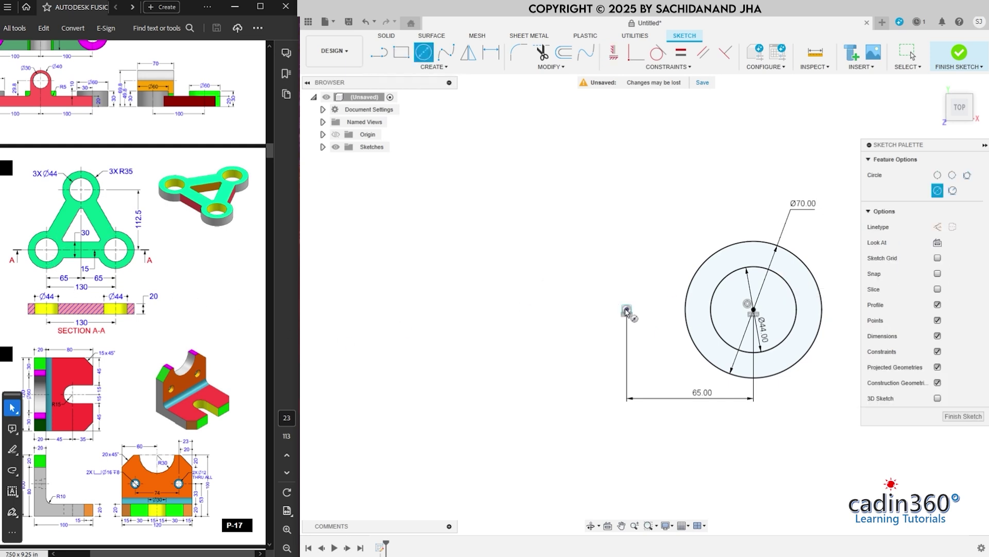
pyautogui.click(505, 309)
pyautogui.write('44')
pyautogui.press('Return')
pyautogui.click(505, 310)
pyautogui.write('70')
pyautogui.press('Return')
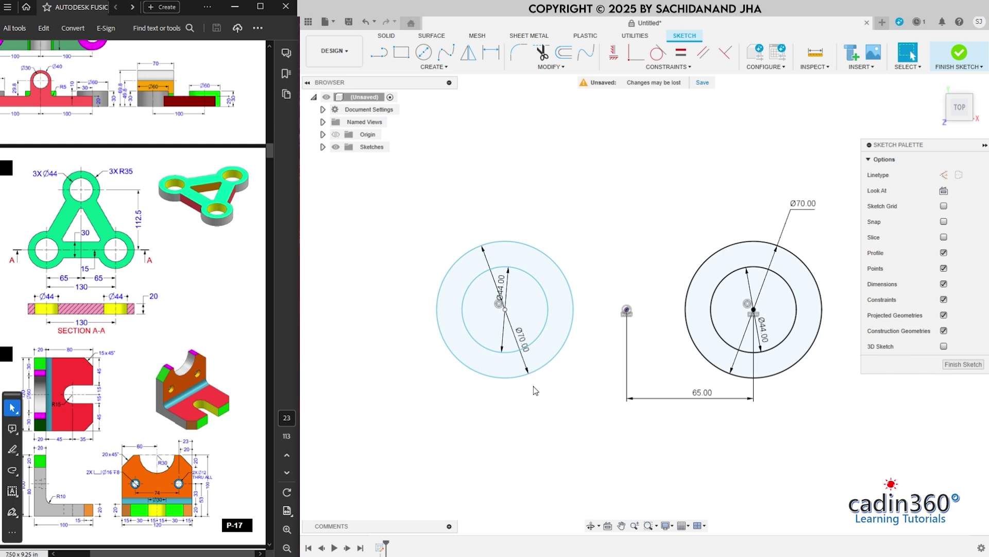
pyautogui.press('Escape')
# Align the left-hand circles' centre horizontally with the origin and dimension it 65 mm away from the origin
pyautogui.click(613, 53)
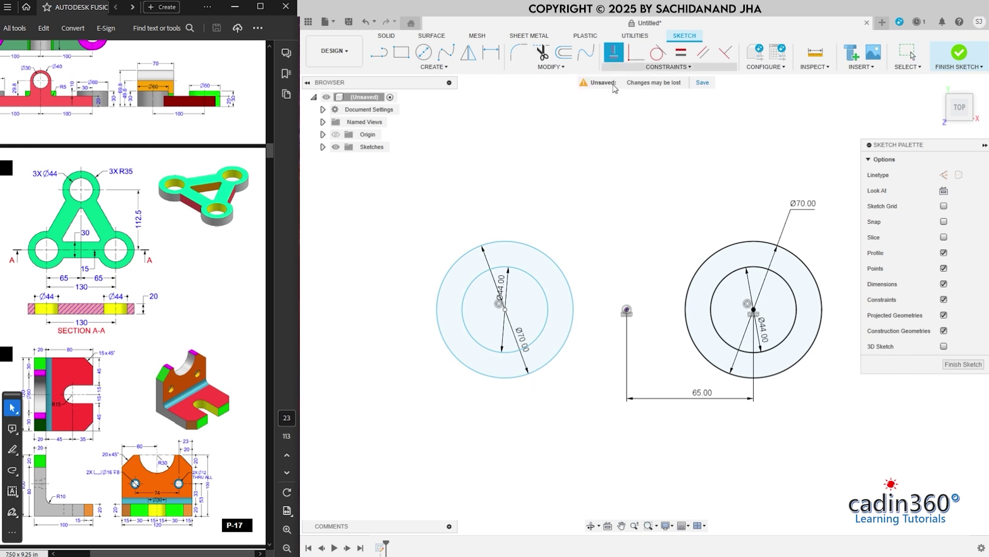
pyautogui.click(625, 311)
pyautogui.press('d')
pyautogui.click(504, 314)
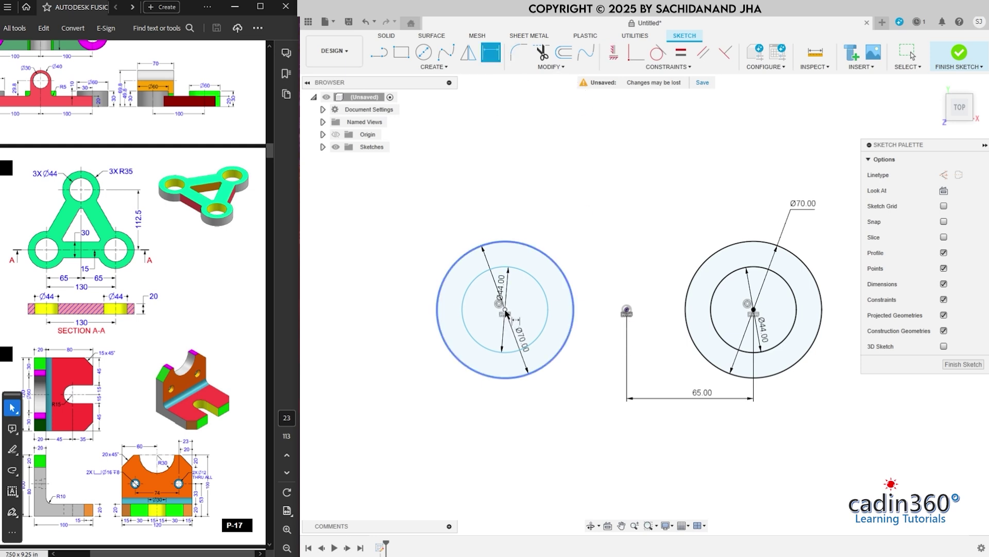
pyautogui.click(627, 311)
pyautogui.click(572, 401)
pyautogui.write('65')
pyautogui.press('Return')
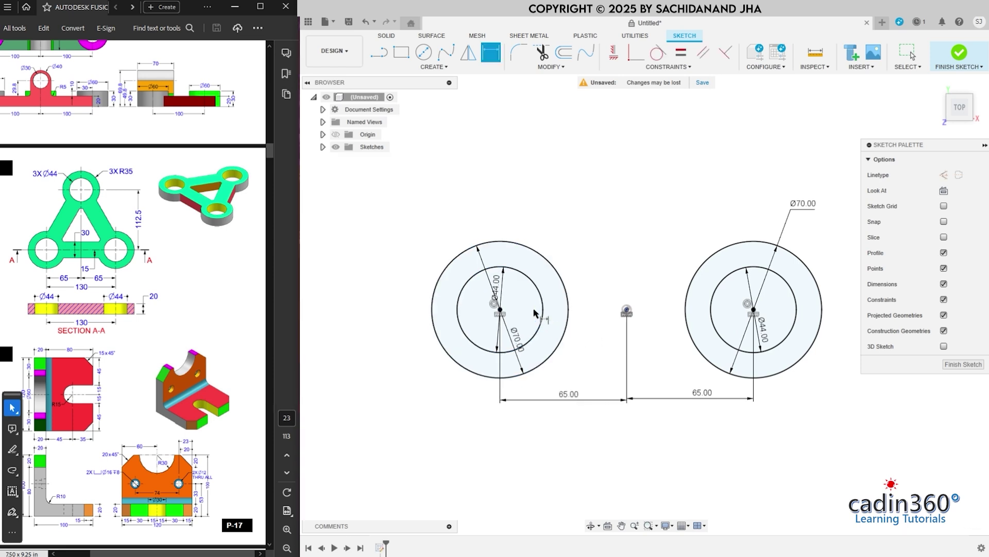
# Draw a third pair of concentric circles, 44 mm and 70 mm in diameter, above the origin
pyautogui.click(424, 52)
pyautogui.click(627, 127)
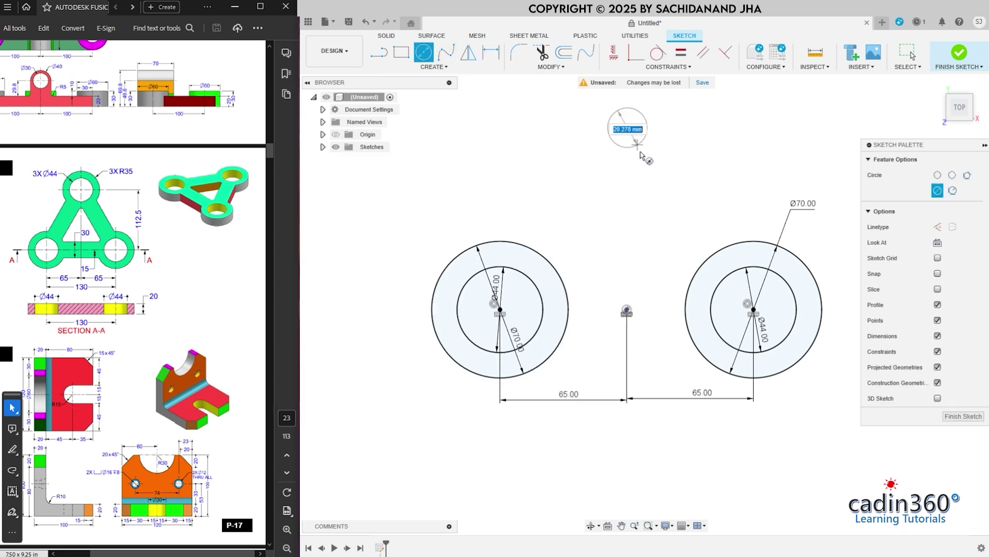
pyautogui.write('44')
pyautogui.press('Return')
pyautogui.click(628, 128)
pyautogui.write('70')
pyautogui.press('Return')
pyautogui.press('Escape')
pyautogui.scroll(-1, 624, 275)
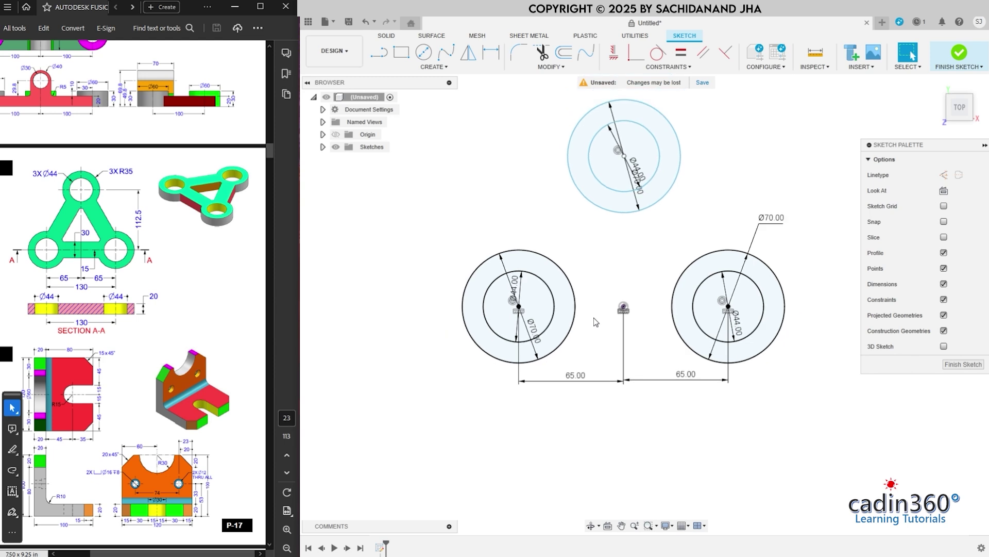
# Align the upper circles' centre vertically with the origin and set its height above the lower circle centres to 112.5 mm
pyautogui.click(614, 52)
pyautogui.click(624, 308)
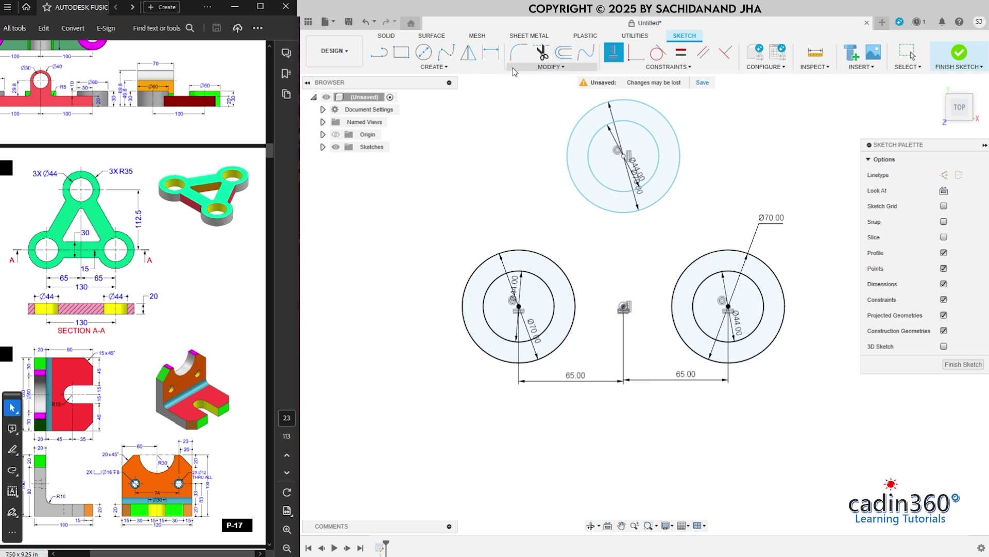
pyautogui.press('d')
pyautogui.click(624, 308)
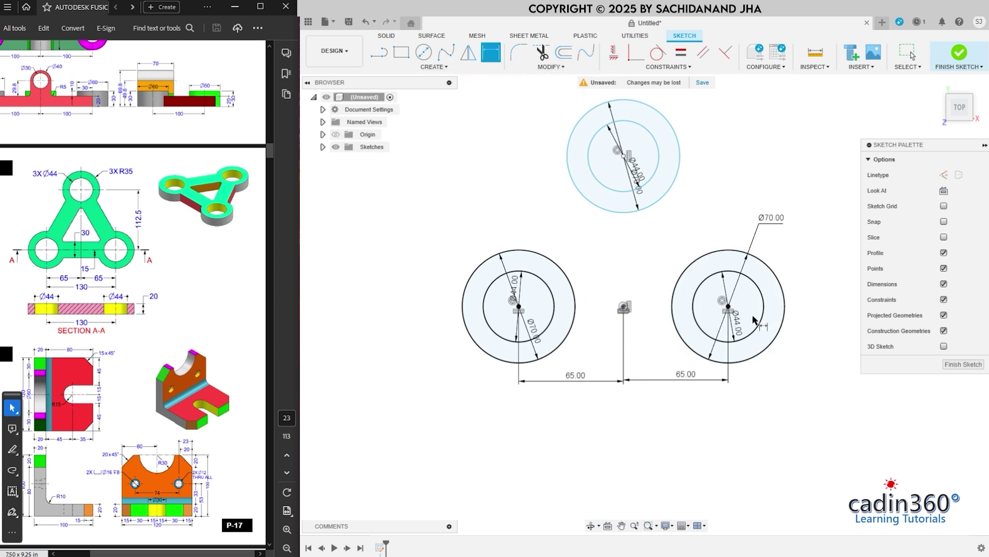
pyautogui.click(624, 156)
pyautogui.click(808, 206)
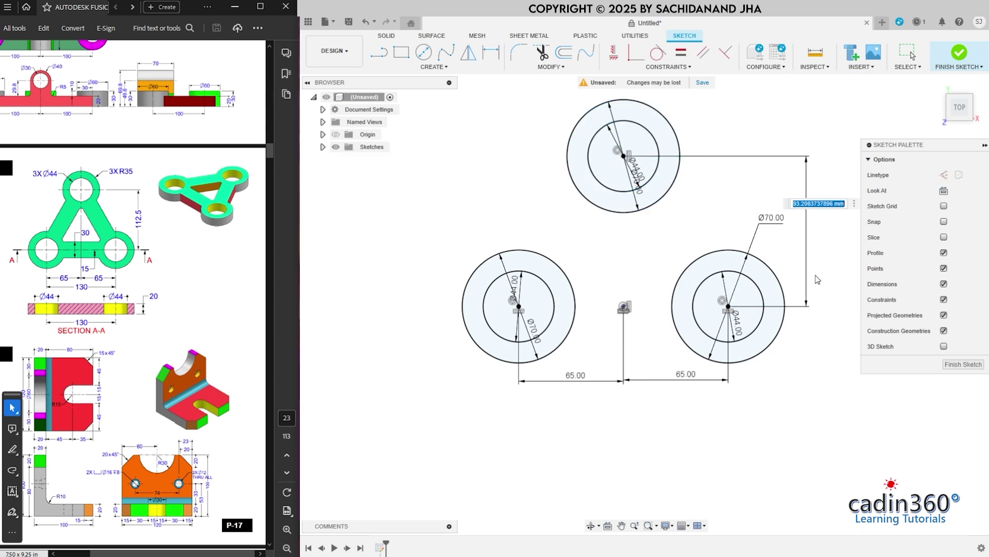
pyautogui.write('112.5')
pyautogui.press('Return')
# Draw a closed triangle of lines connecting the centres of the three circle pairs
pyautogui.scroll(-3, 765, 467)
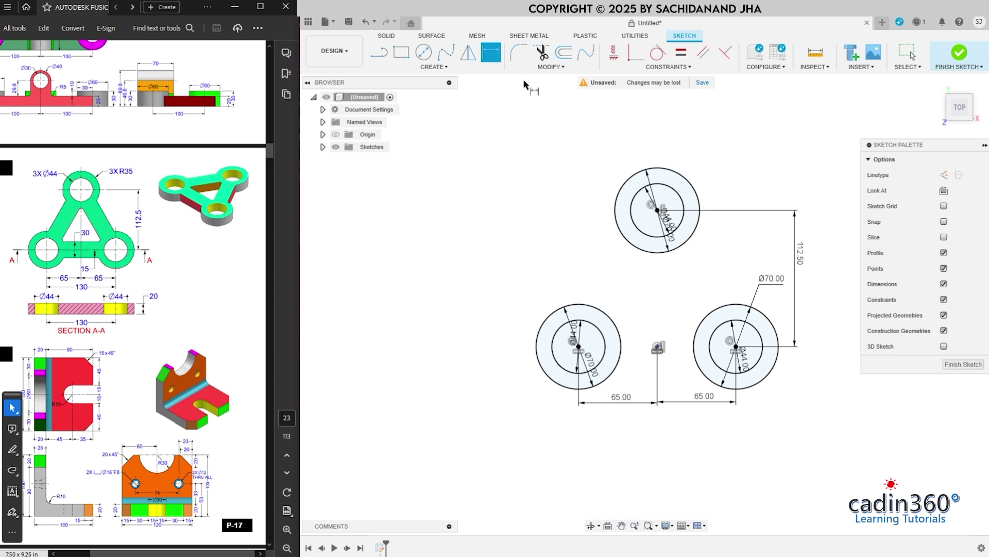
pyautogui.click(374, 54)
pyautogui.click(579, 346)
pyautogui.click(736, 347)
pyautogui.click(658, 210)
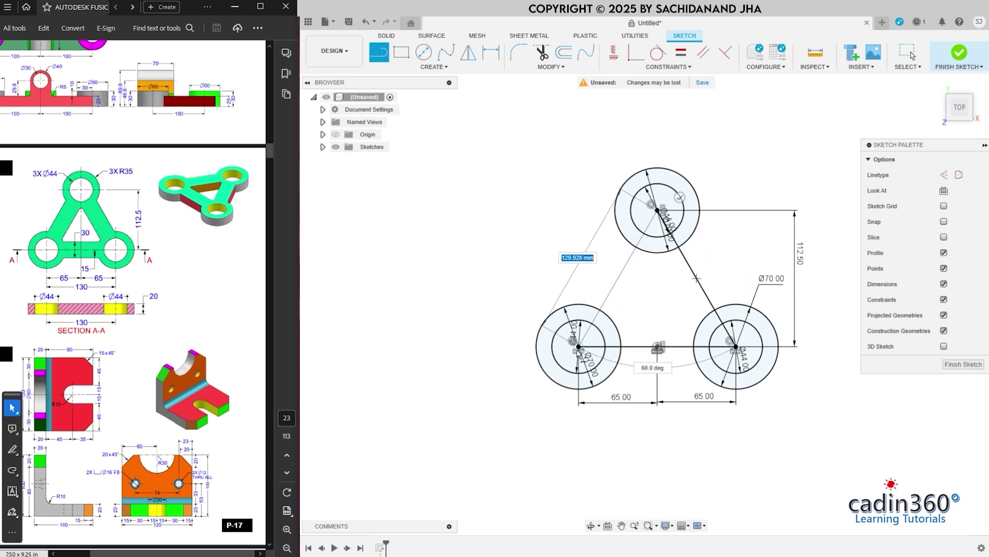
pyautogui.click(579, 346)
# Offset the centre-to-centre triangle outward by 15 mm
pyautogui.click(564, 52)
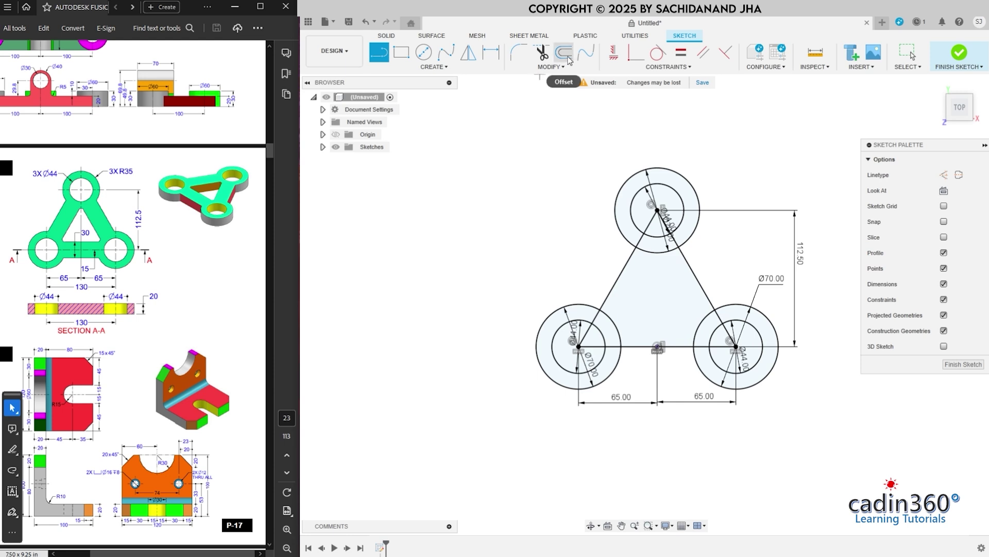
pyautogui.click(621, 273)
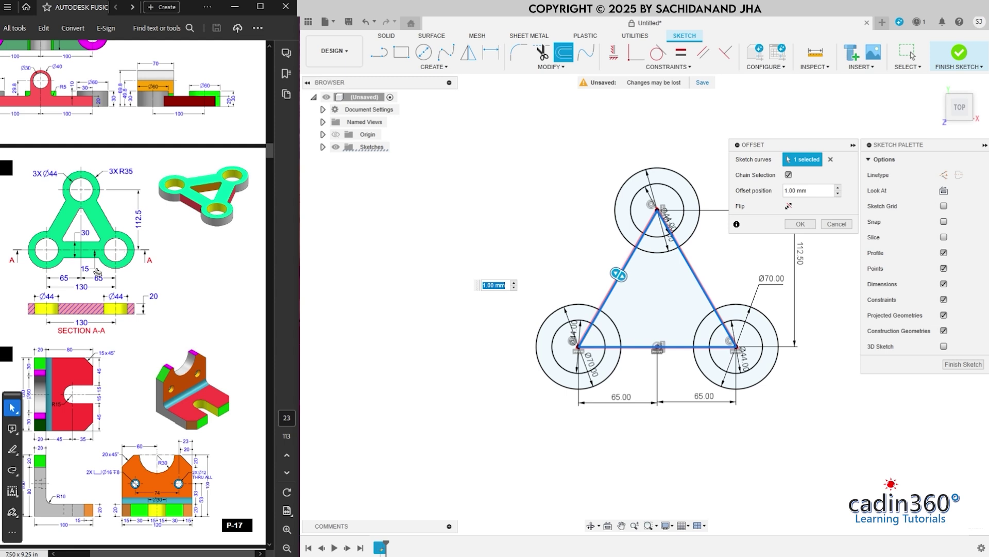
pyautogui.click(815, 193)
pyautogui.write('15')
pyautogui.press('Return')
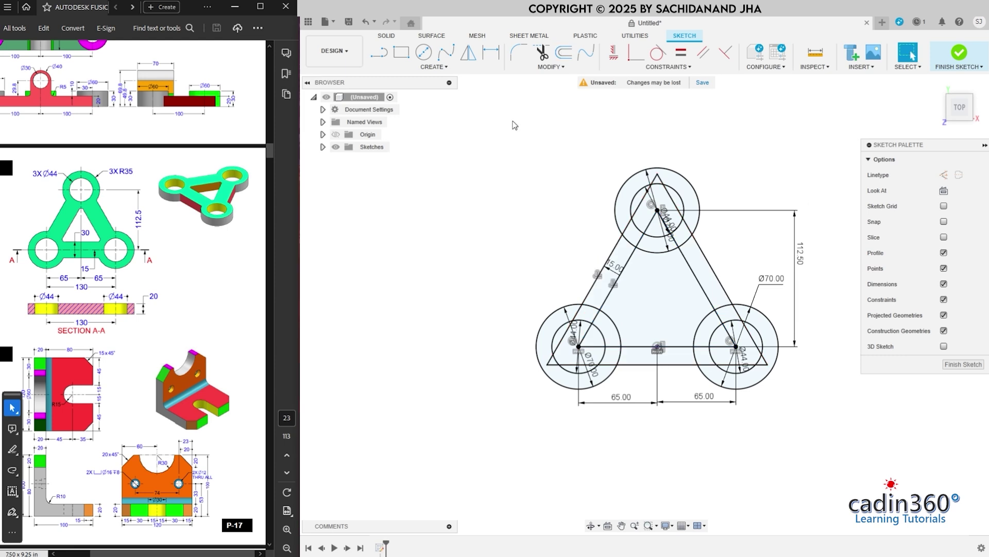
# Offset the centre-to-centre triangle inward with an offset position of -15 mm
pyautogui.click(620, 247)
pyautogui.click(564, 52)
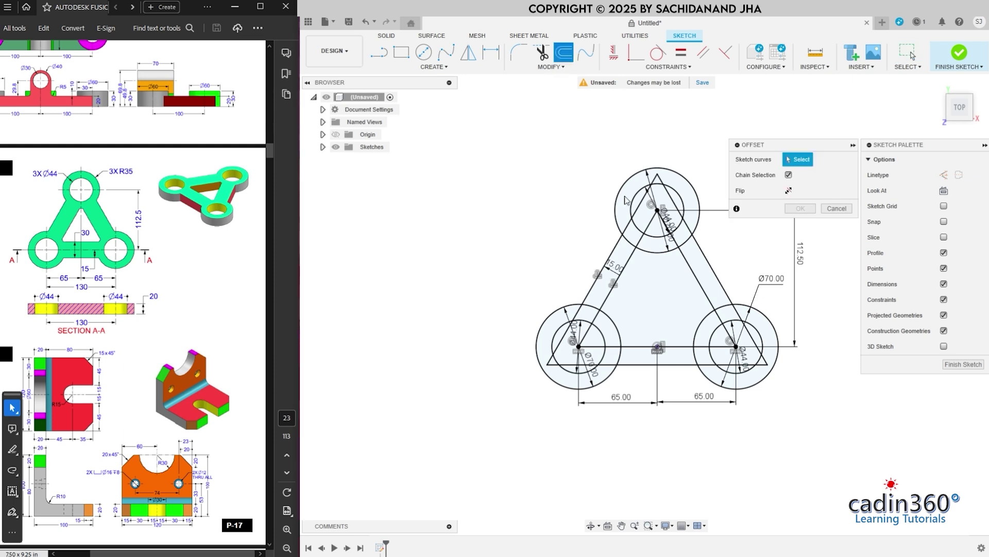
pyautogui.click(629, 254)
pyautogui.click(814, 194)
pyautogui.write('-1')
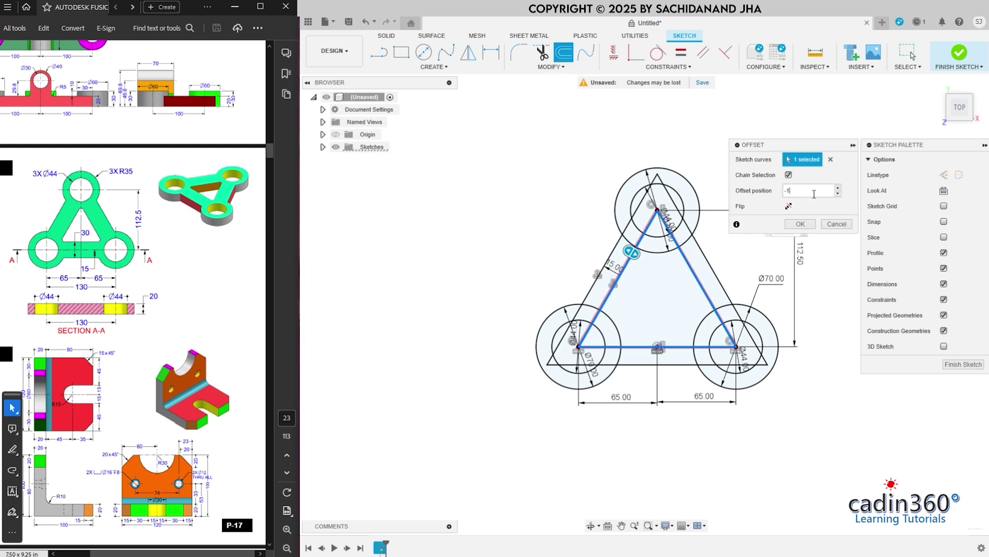
pyautogui.write('5')
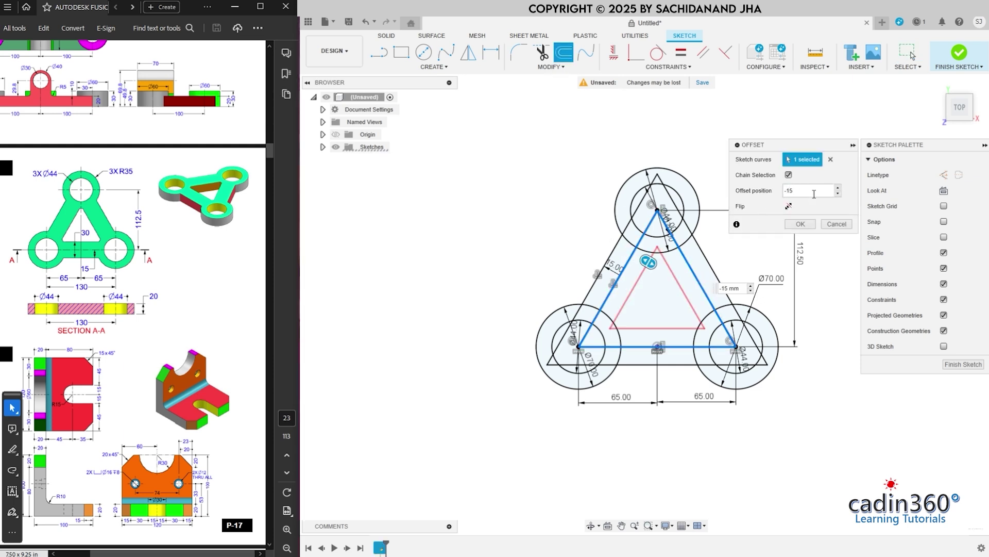
pyautogui.click(799, 224)
# Delete the three centre-to-centre triangle lines, keeping the inner and outer offset triangles
pyautogui.click(697, 281)
pyautogui.click(619, 276)
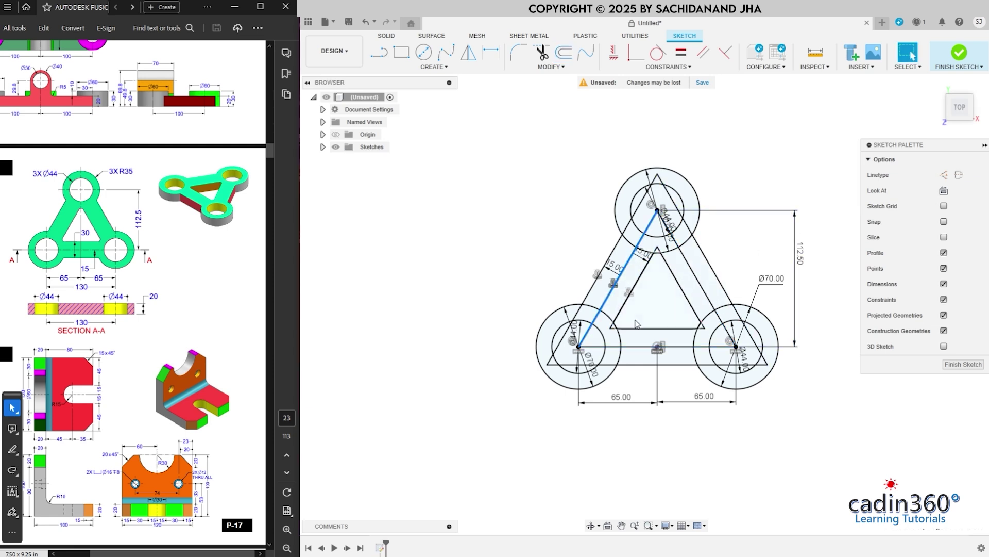
pyautogui.click(634, 348)
pyautogui.click(631, 349)
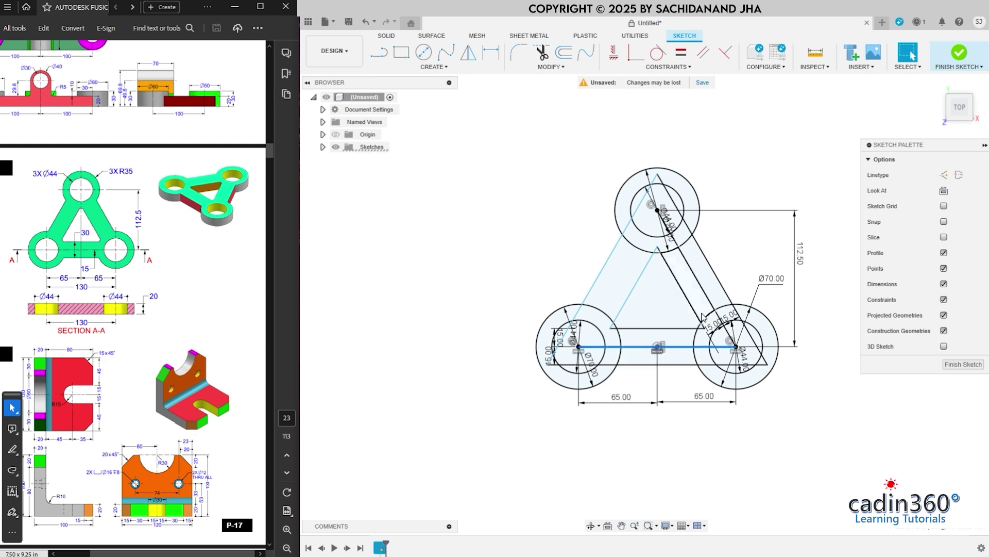
pyautogui.press('Delete')
pyautogui.click(704, 298)
pyautogui.press('Delete')
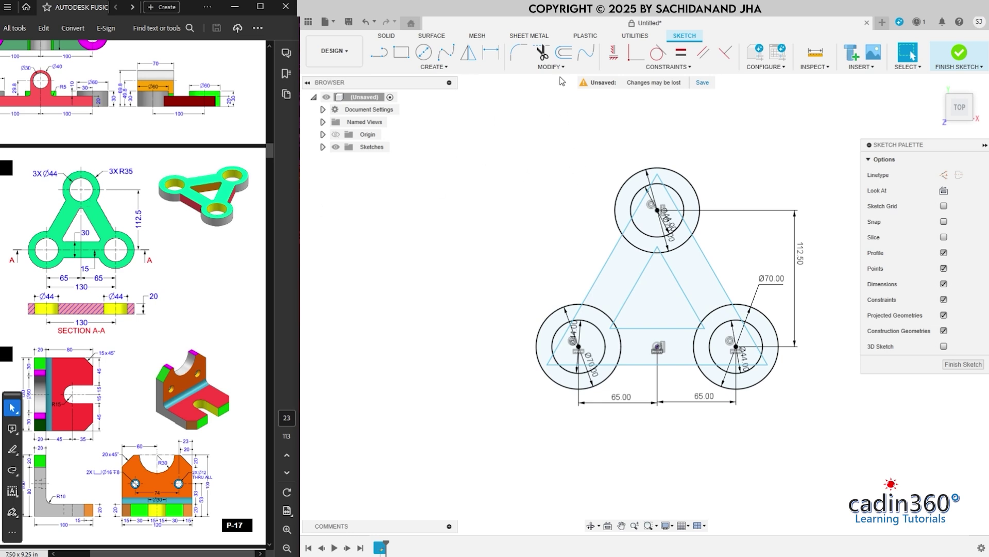
# Trim the corner tips of the inner triangle where they extend inside the 70 mm circles
pyautogui.click(545, 57)
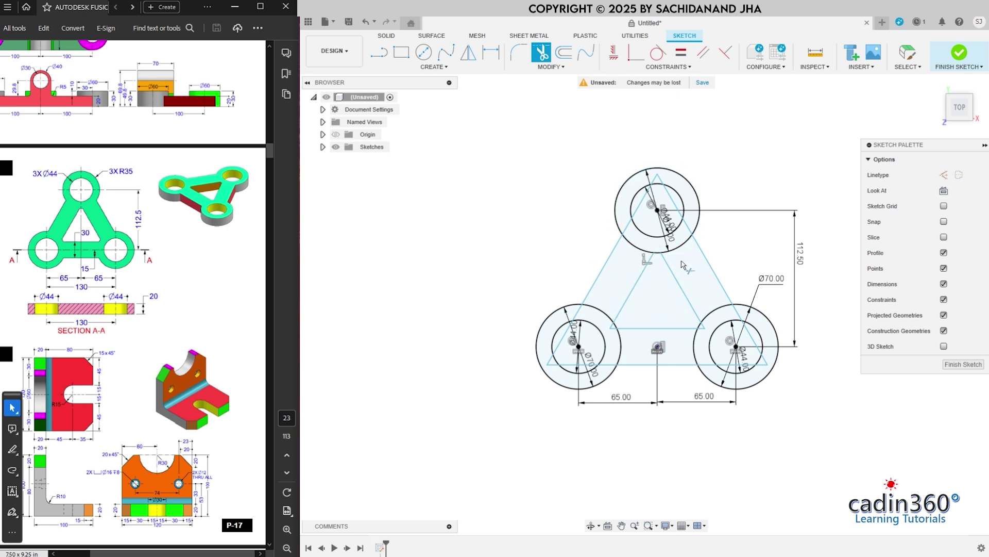
pyautogui.scroll(3, 681, 277)
pyautogui.scroll(2, 682, 277)
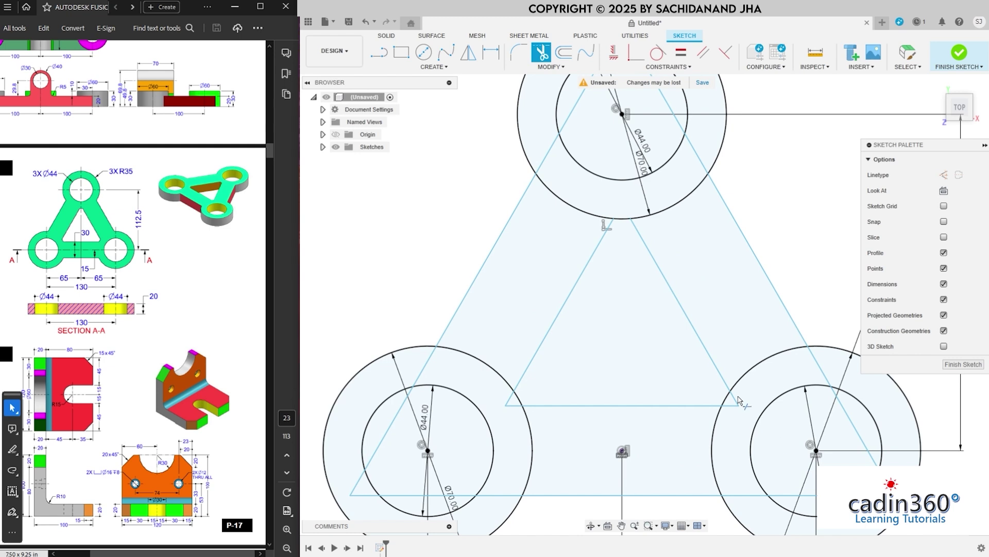
pyautogui.click(517, 405)
pyautogui.click(512, 399)
# Trim the outer triangle's line segments between the 70 mm and 44 mm circles at all three corners
pyautogui.scroll(-3, 510, 406)
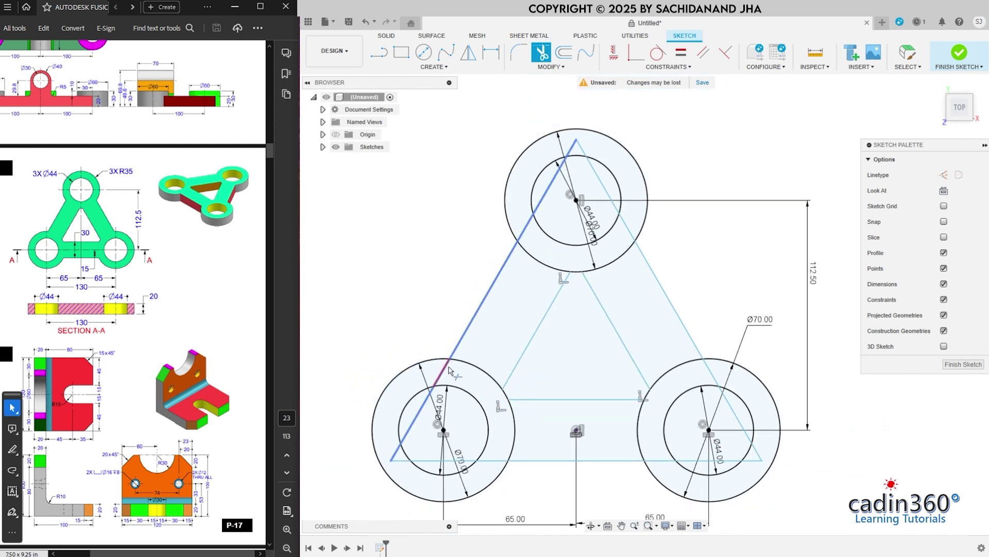
pyautogui.click(496, 460)
pyautogui.click(664, 460)
pyautogui.click(713, 379)
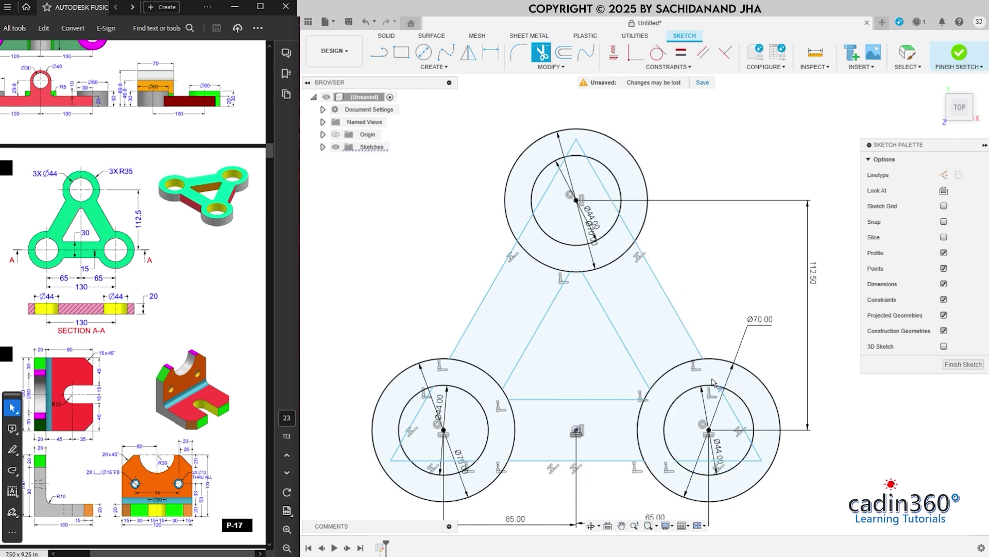
pyautogui.click(628, 232)
pyautogui.click(525, 238)
# Trim the arcs of the three 70 mm circles that cross the arms between the outer and inner triangles
pyautogui.click(614, 262)
pyautogui.click(550, 266)
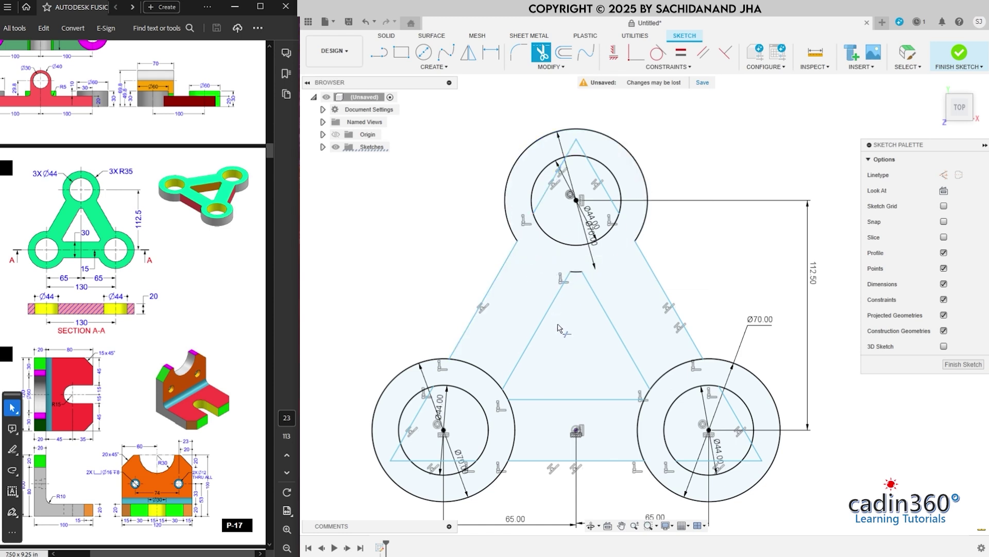
pyautogui.click(475, 369)
pyautogui.click(514, 427)
pyautogui.click(643, 438)
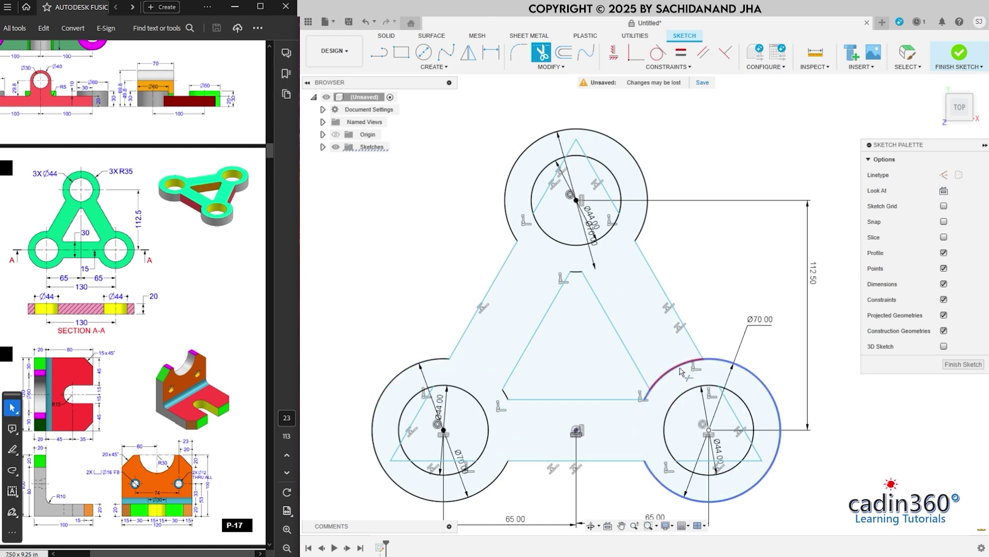
pyautogui.press('Escape')
# Delete the leftover outer triangle line pieces inside the three 44 mm circles
pyautogui.click(741, 426)
pyautogui.press('Delete')
pyautogui.click(732, 460)
pyautogui.press('Delete')
pyautogui.click(608, 195)
pyautogui.press('Delete')
pyautogui.click(556, 175)
pyautogui.press('Delete')
pyautogui.click(422, 407)
pyautogui.press('Delete')
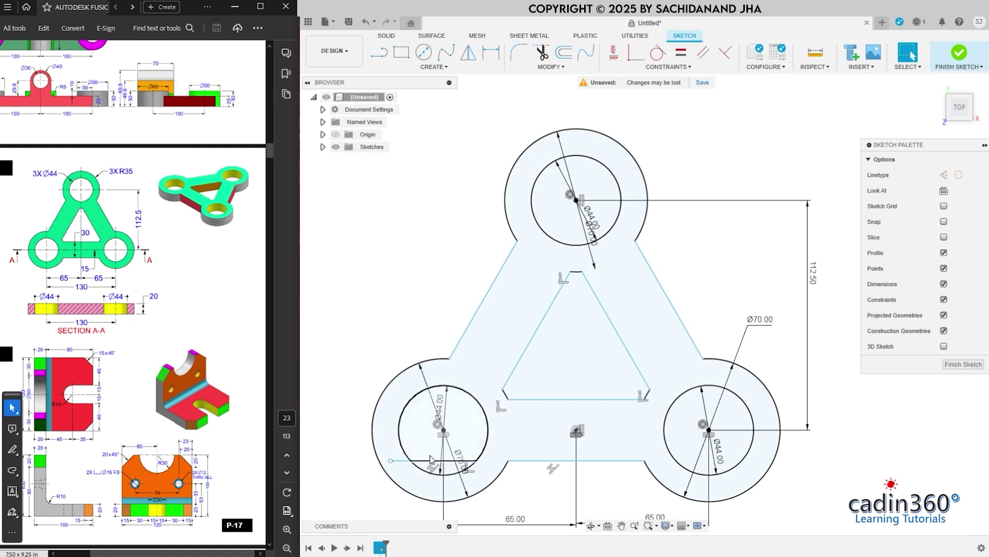
pyautogui.click(425, 459)
pyautogui.press('Delete')
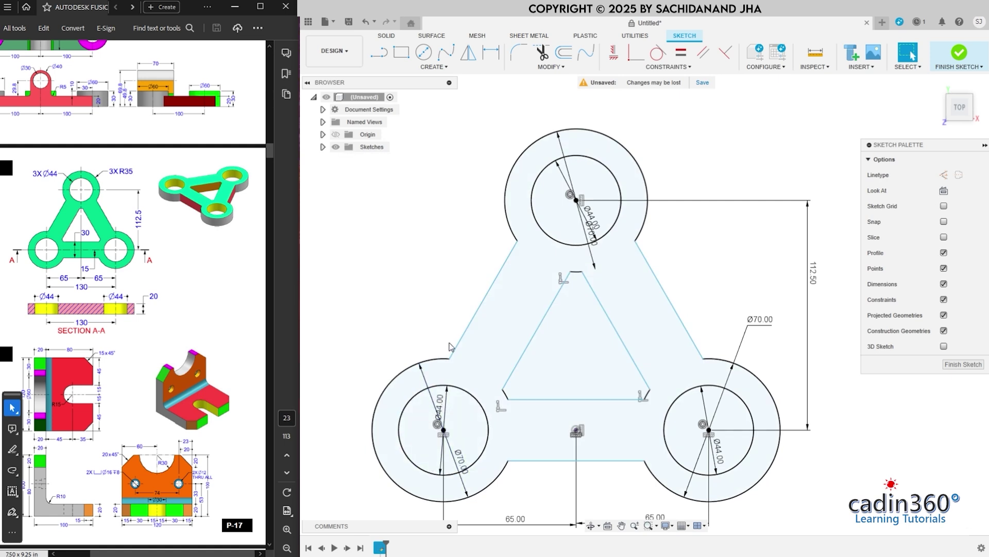
# Finish the link profile sketch and show it in the home view
pyautogui.scroll(-3, 406, 309)
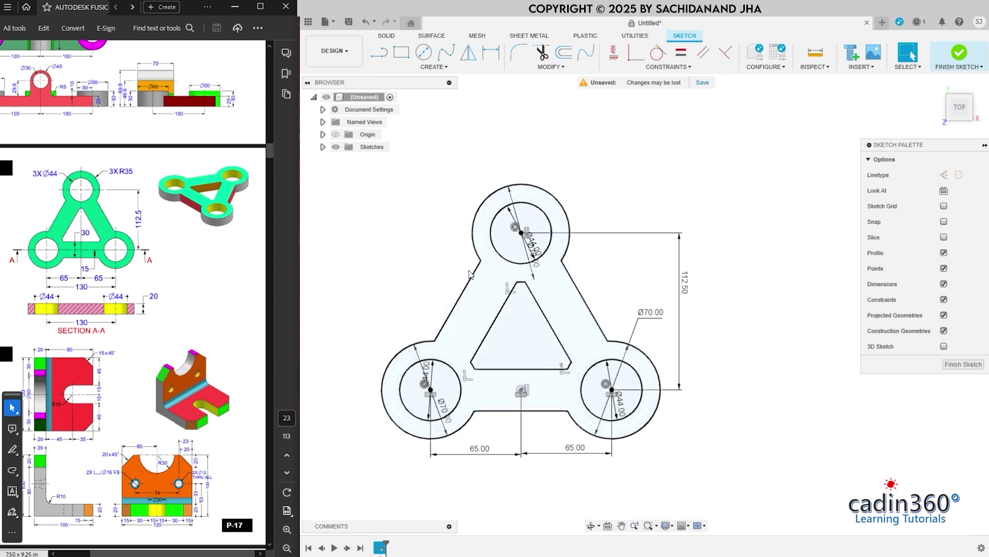
pyautogui.click(962, 55)
pyautogui.click(936, 85)
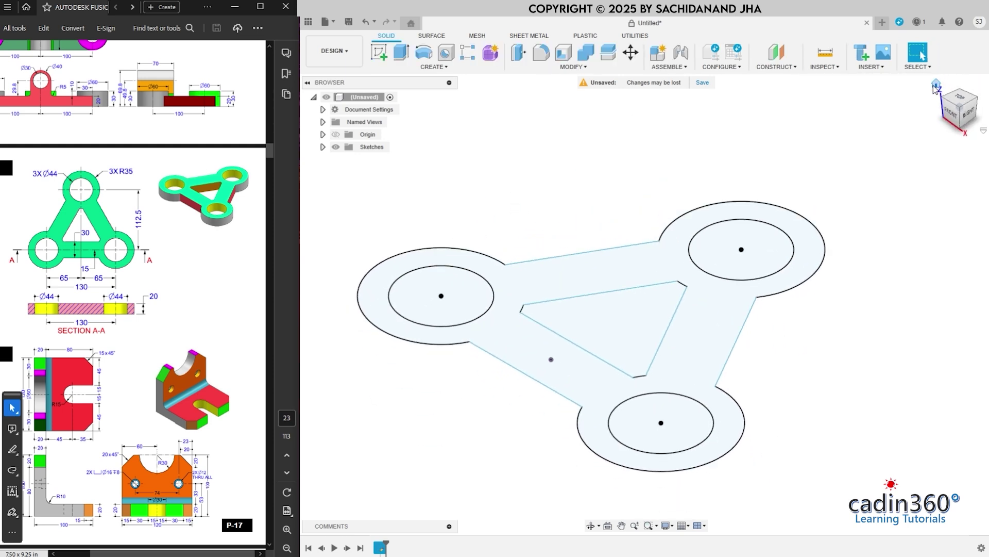
# Extrude the link profile 20 mm to one side as a new body, leaving out the three holes and the triangular cutout
pyautogui.scroll(-3, 629, 242)
pyautogui.click(402, 55)
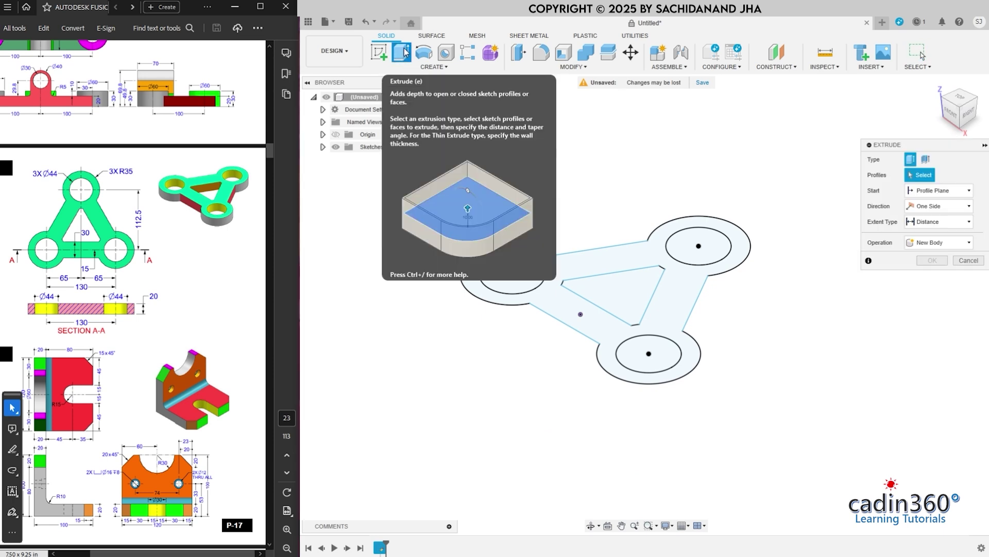
pyautogui.click(611, 257)
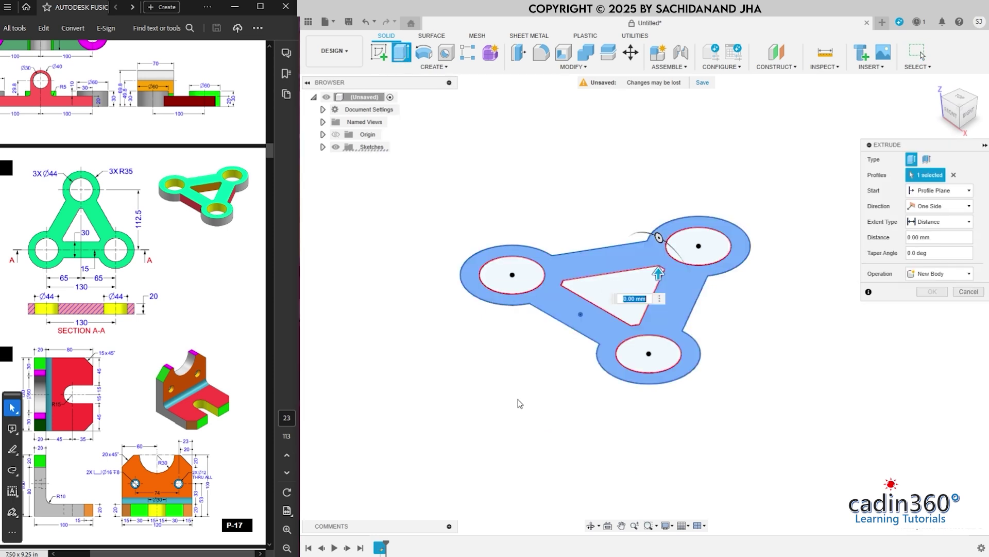
pyautogui.click(937, 238)
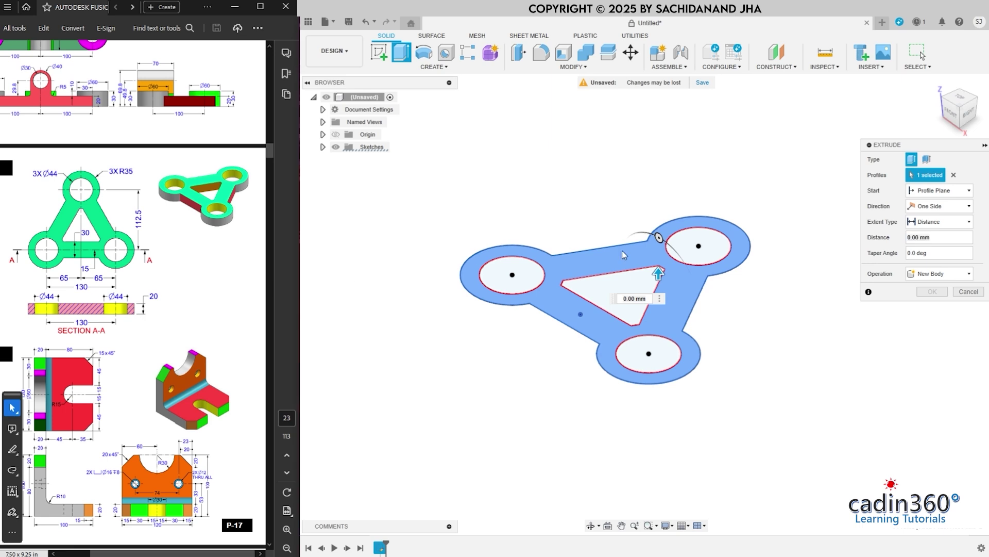
pyautogui.click(937, 238)
pyautogui.write('2')
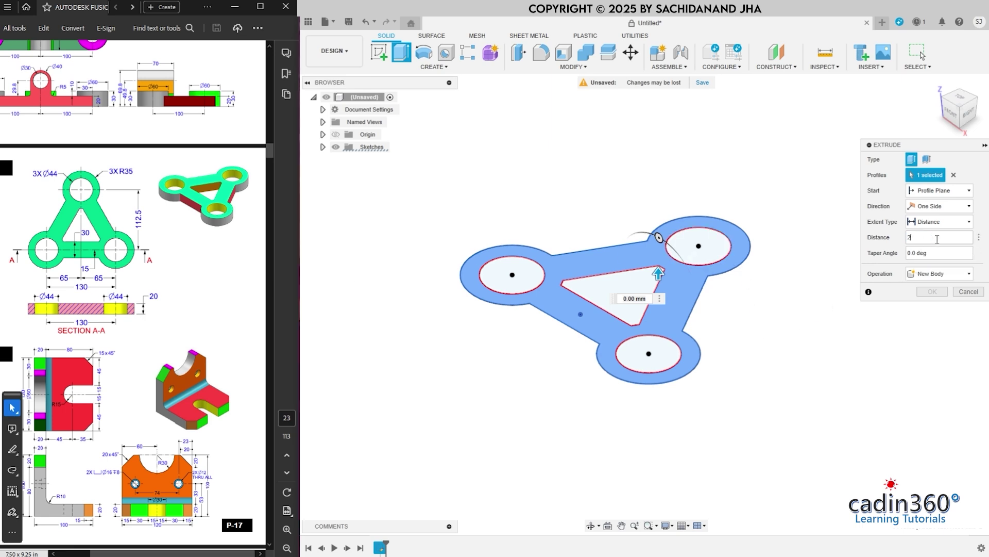
pyautogui.write('0')
pyautogui.press('Return')
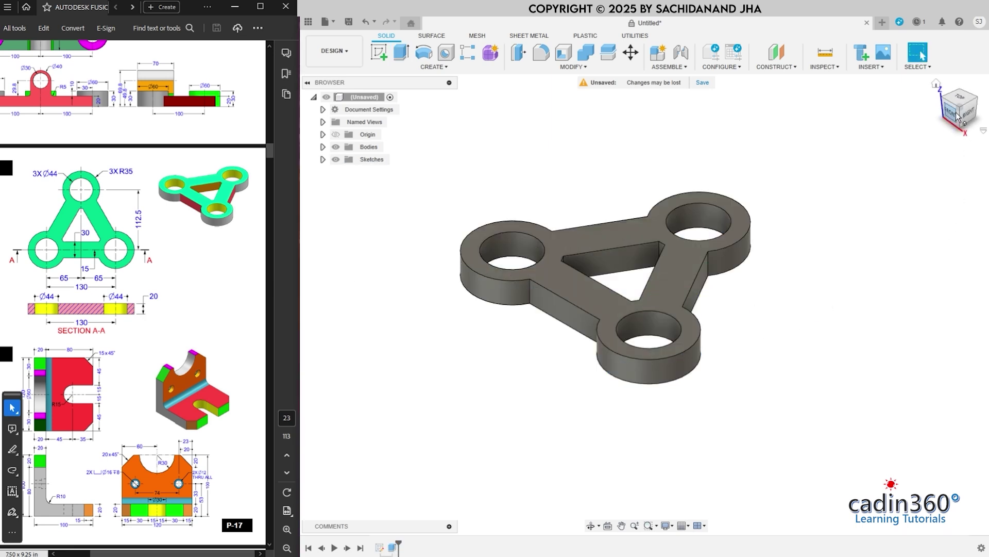
pyautogui.moveTo(960, 115)
pyautogui.mouseDown()
pyautogui.moveTo(967, 148)
pyautogui.moveTo(951, 136)
pyautogui.moveTo(946, 106)
pyautogui.moveTo(972, 81)
pyautogui.moveTo(960, 122)
pyautogui.moveTo(962, 112)
pyautogui.moveTo(945, 125)
pyautogui.moveTo(965, 107)
pyautogui.moveTo(962, 118)
pyautogui.mouseUp()
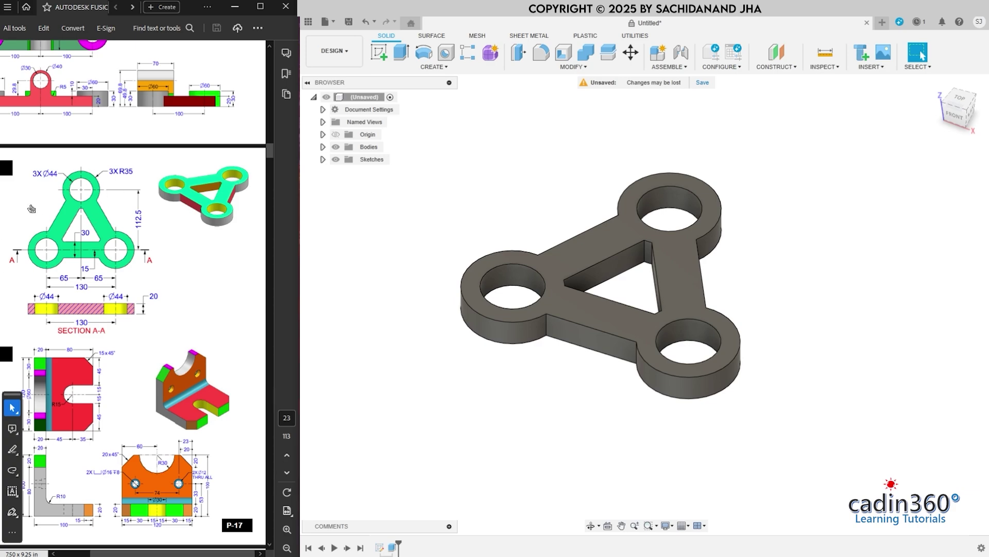